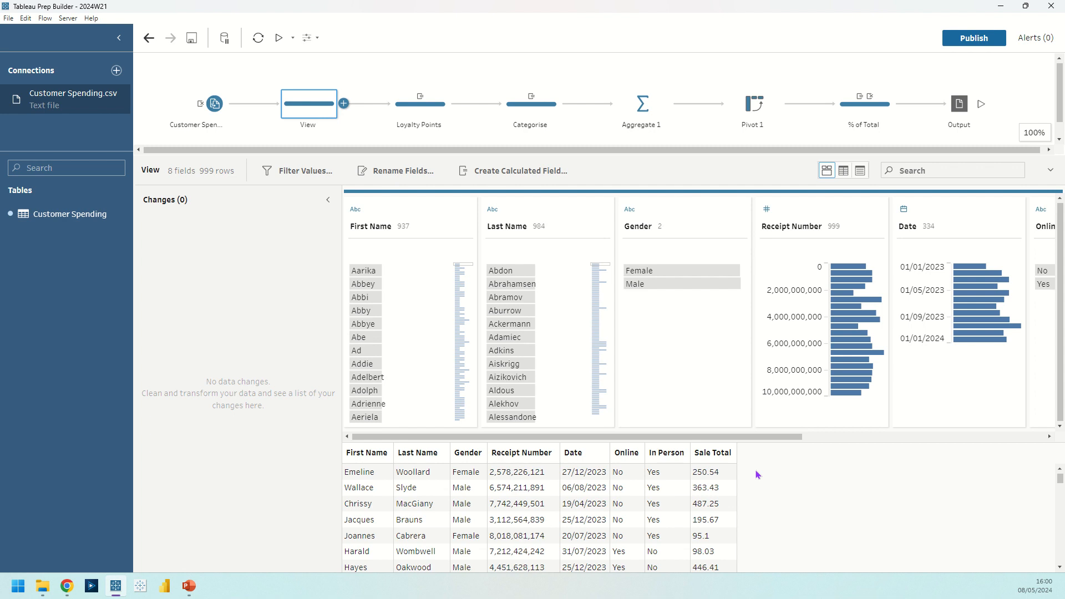
Open the Loyalty Points step and examine how its calculated field divides and rounds Sale Total, closing the formula unchanged
{"action": "left_click", "coordinate": [413, 118]}
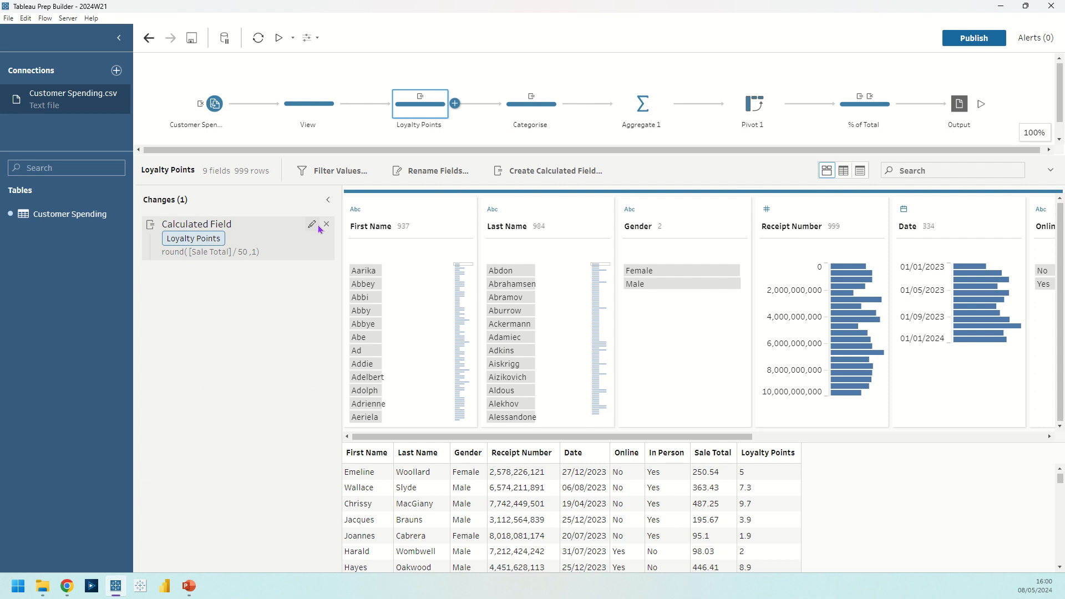
{"action": "left_click", "coordinate": [312, 227]}
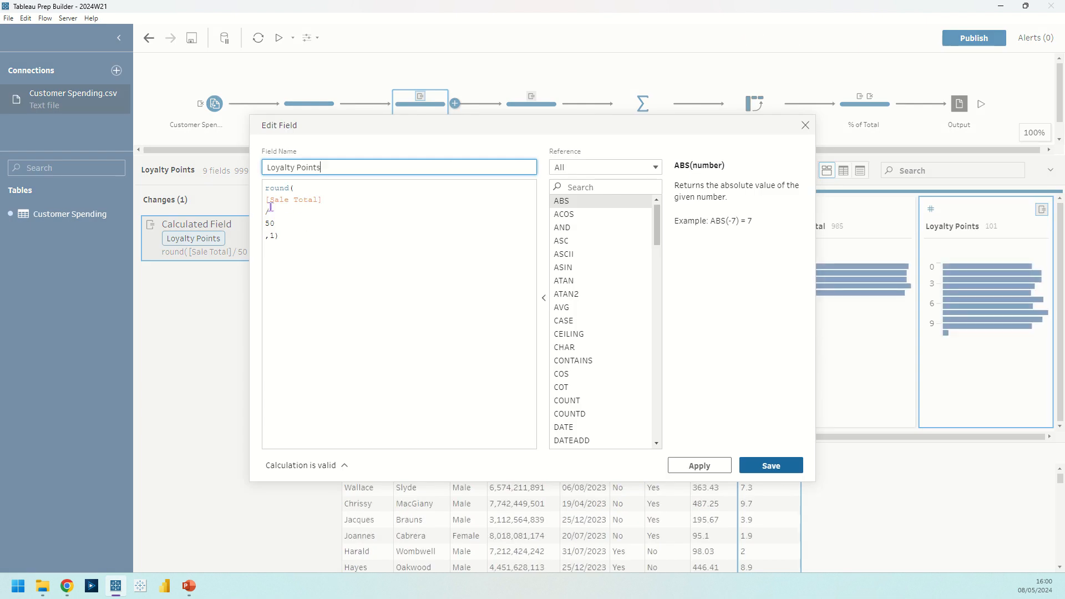
{"action": "left_click_drag", "start_coordinate": [265, 200], "coordinate": [330, 202]}
{"action": "left_click", "coordinate": [331, 202]}
{"action": "left_click", "coordinate": [295, 210]}
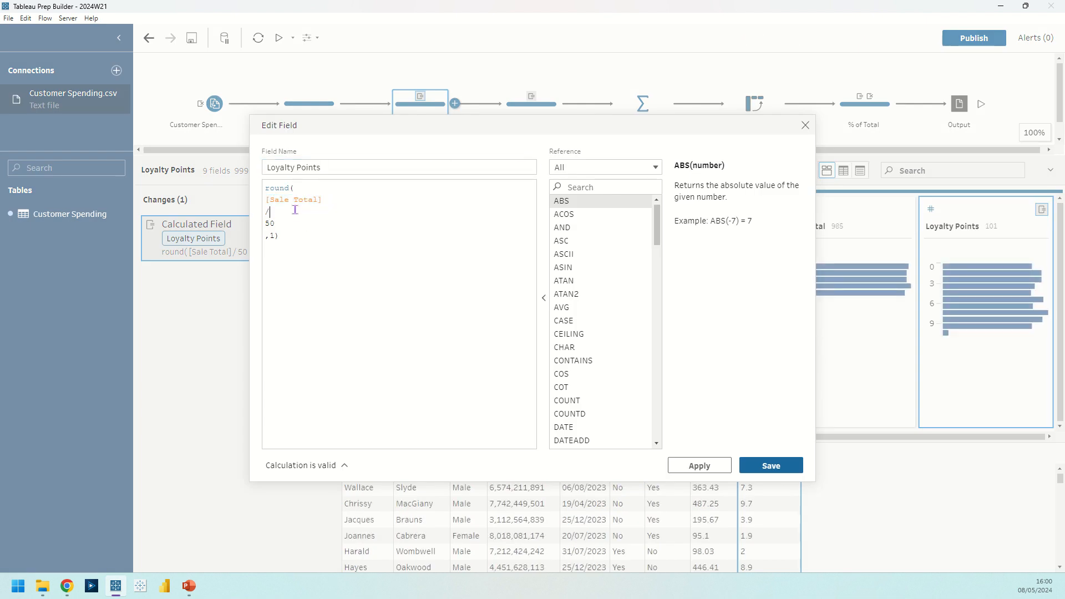
{"action": "left_click", "coordinate": [304, 238]}
{"action": "left_click", "coordinate": [771, 466]}
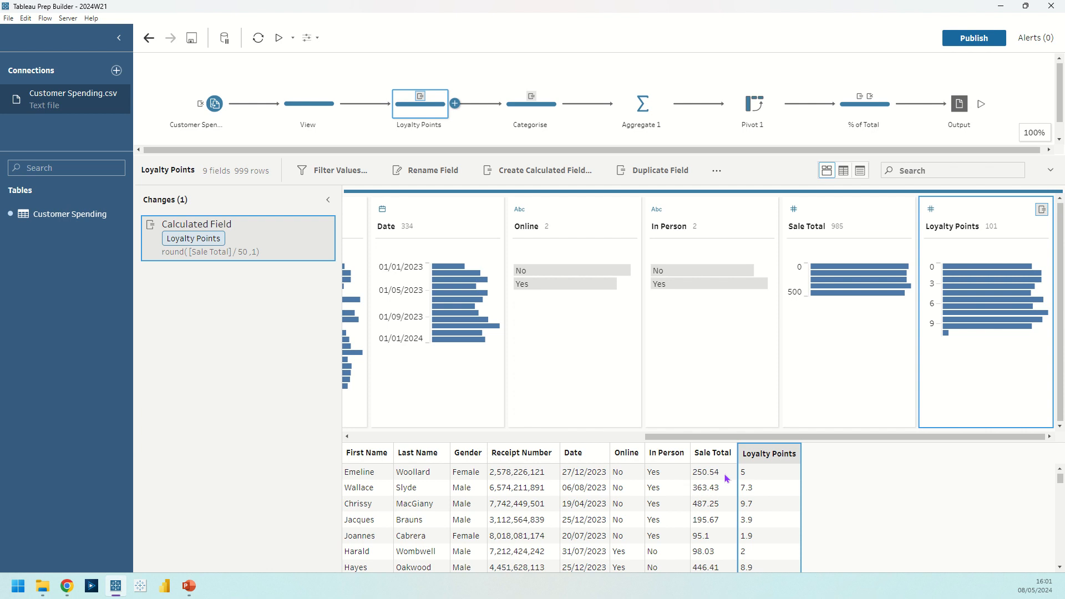
Open the Categorise step and examine the IF formula that assigns each customer's Category from their loyalty points
{"action": "left_click", "coordinate": [542, 115]}
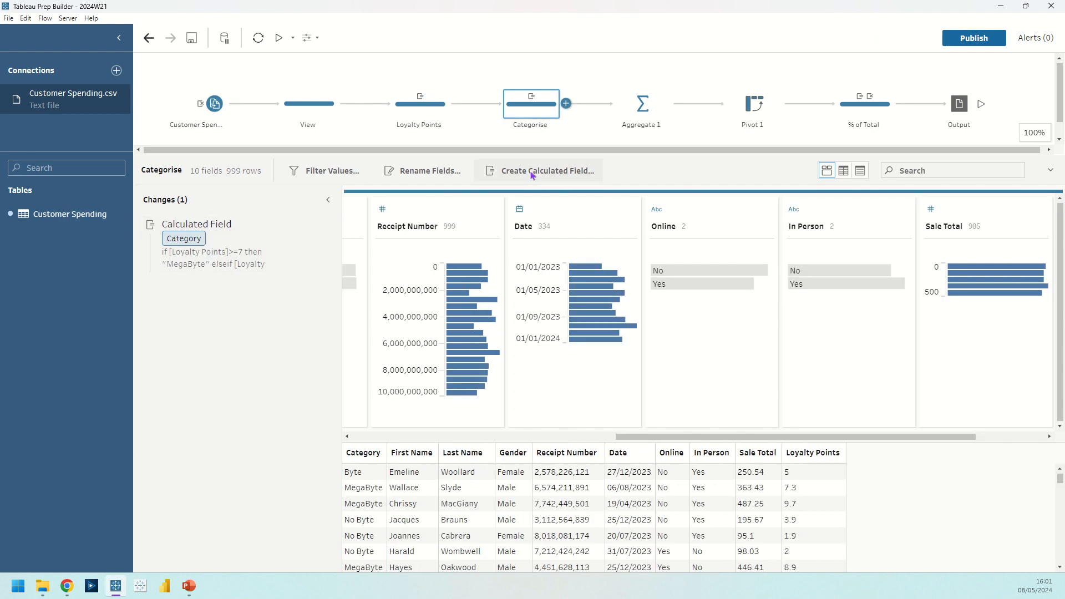
{"action": "mouse_move", "coordinate": [298, 247]}
{"action": "left_click", "coordinate": [311, 225]}
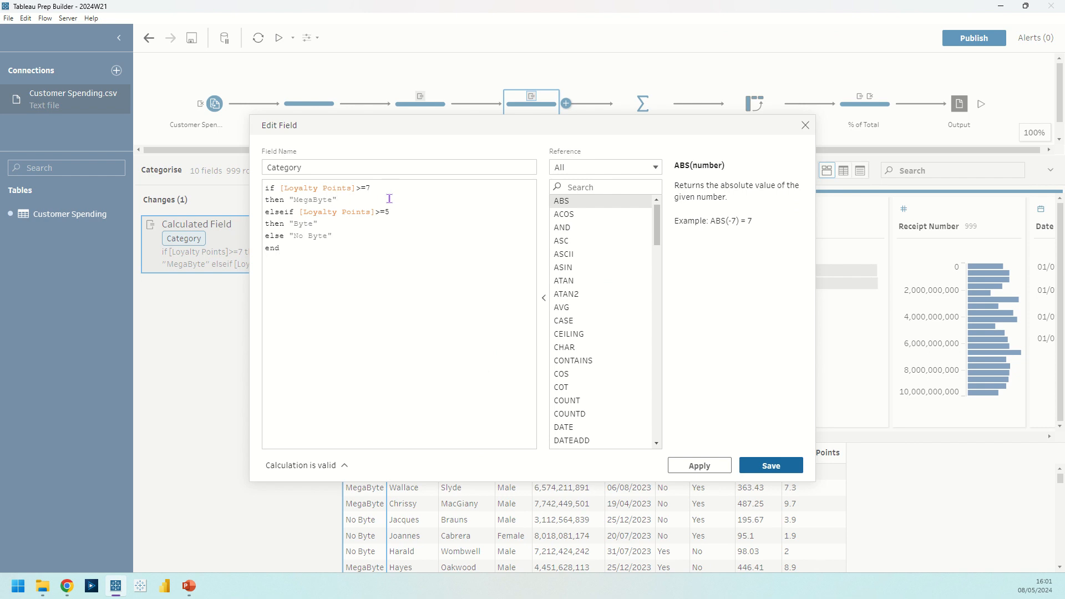
{"action": "left_click", "coordinate": [400, 219]}
{"action": "left_click", "coordinate": [798, 469]}
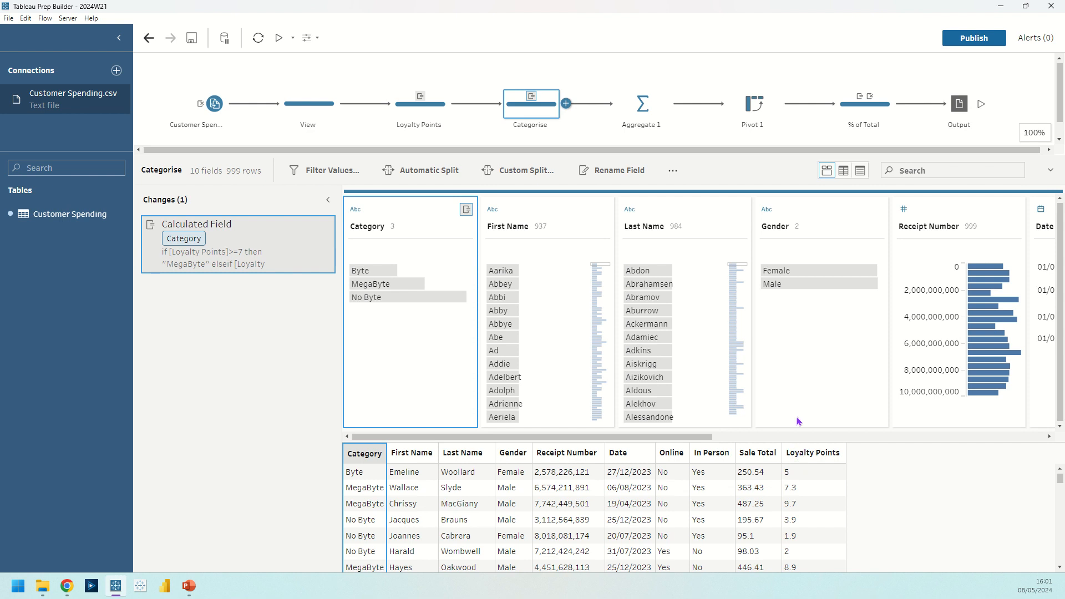
In the Aggregate 1 step, remove Category from the grouped fields and add it back beside Gender
{"action": "left_click", "coordinate": [632, 105]}
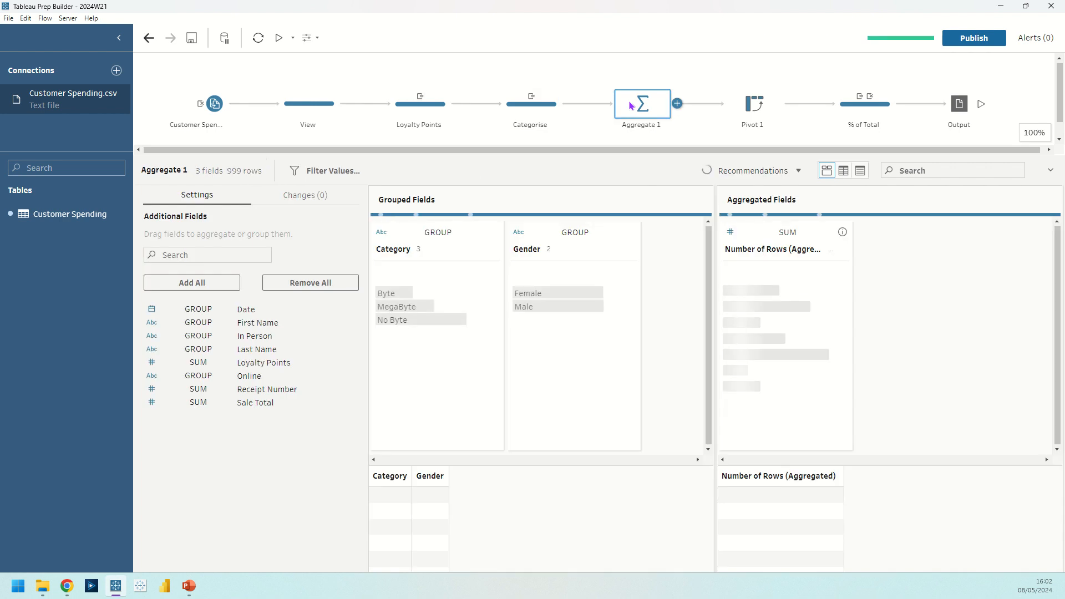
{"action": "right_click", "coordinate": [492, 234]}
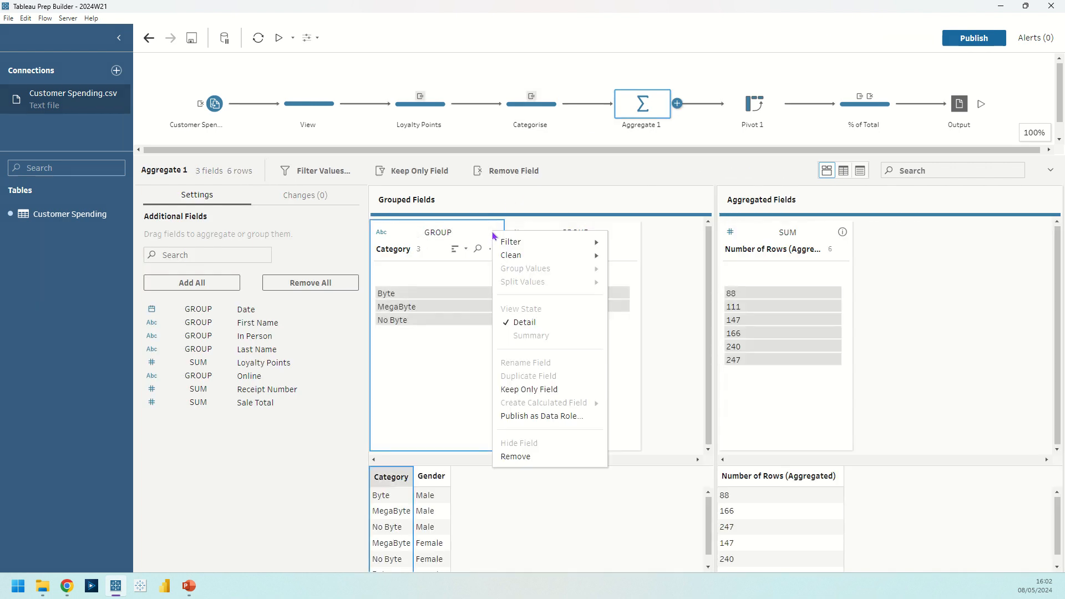
{"action": "left_click", "coordinate": [516, 456]}
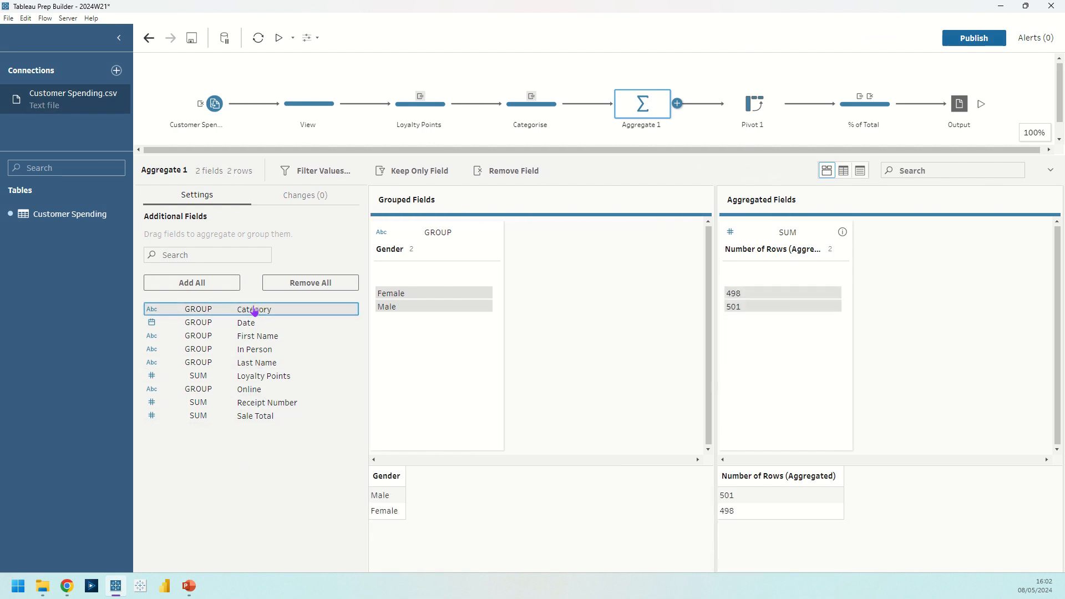
{"action": "left_click_drag", "start_coordinate": [261, 313], "coordinate": [569, 290]}
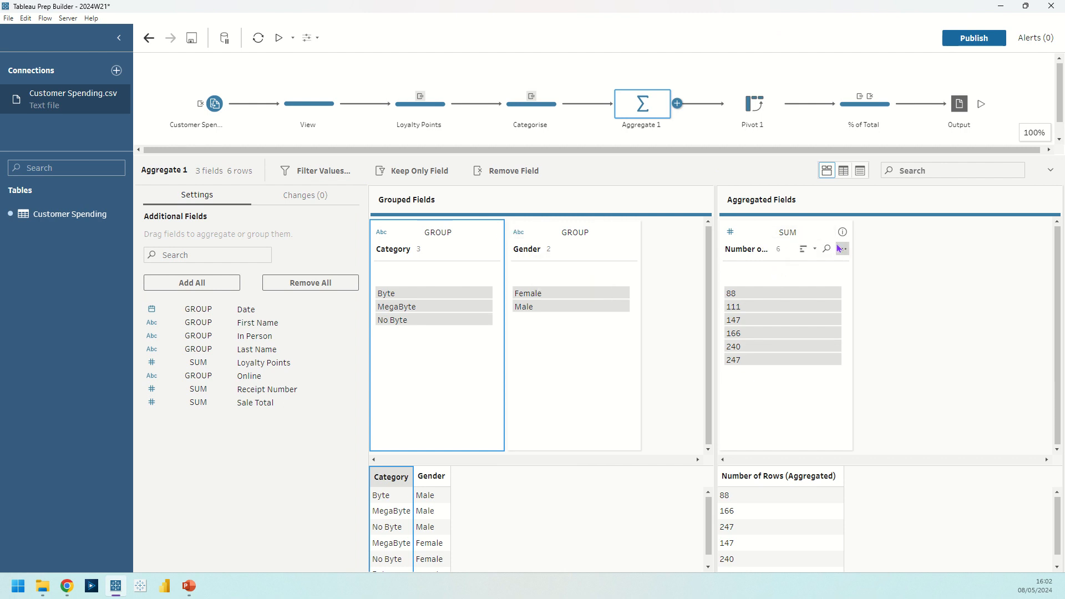
Take Number of Rows (Aggregated) out of the aggregated fields and add it back as a SUM aggregation
{"action": "left_click", "coordinate": [745, 226]}
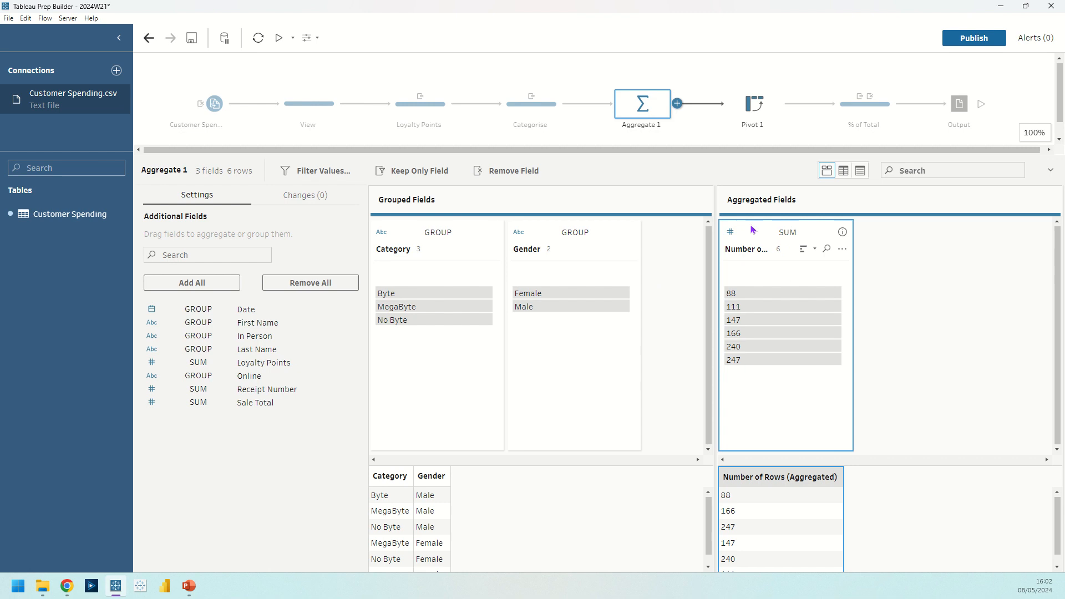
{"action": "left_click_drag", "start_coordinate": [752, 229], "coordinate": [253, 406]}
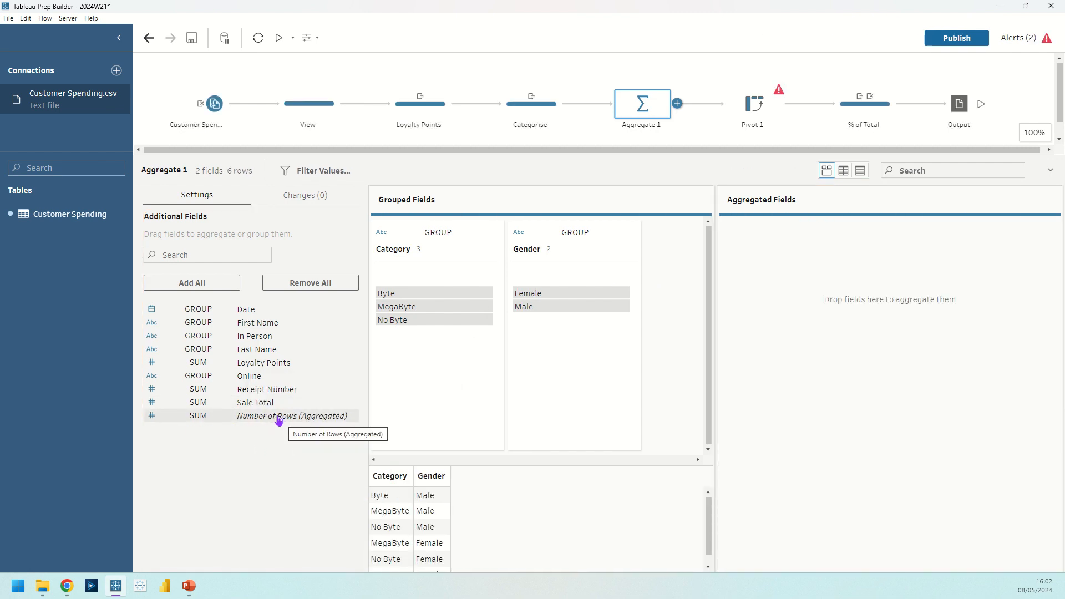
{"action": "left_click_drag", "start_coordinate": [278, 420], "coordinate": [833, 304]}
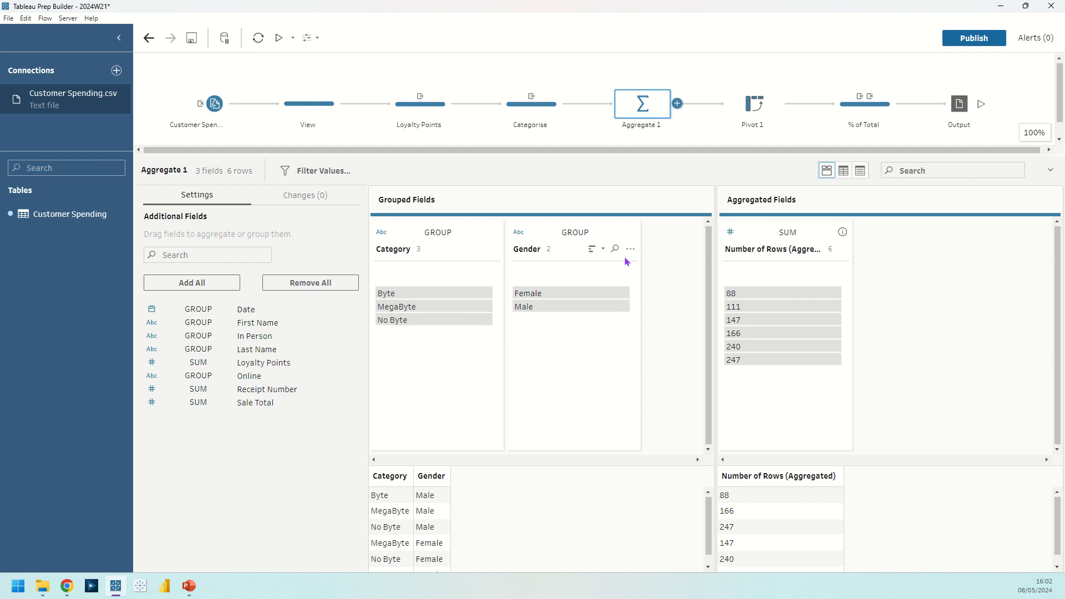
Open the Pivot 1 step and review the available pivot directions, leaving it on Rows to Columns
{"action": "left_click", "coordinate": [746, 105]}
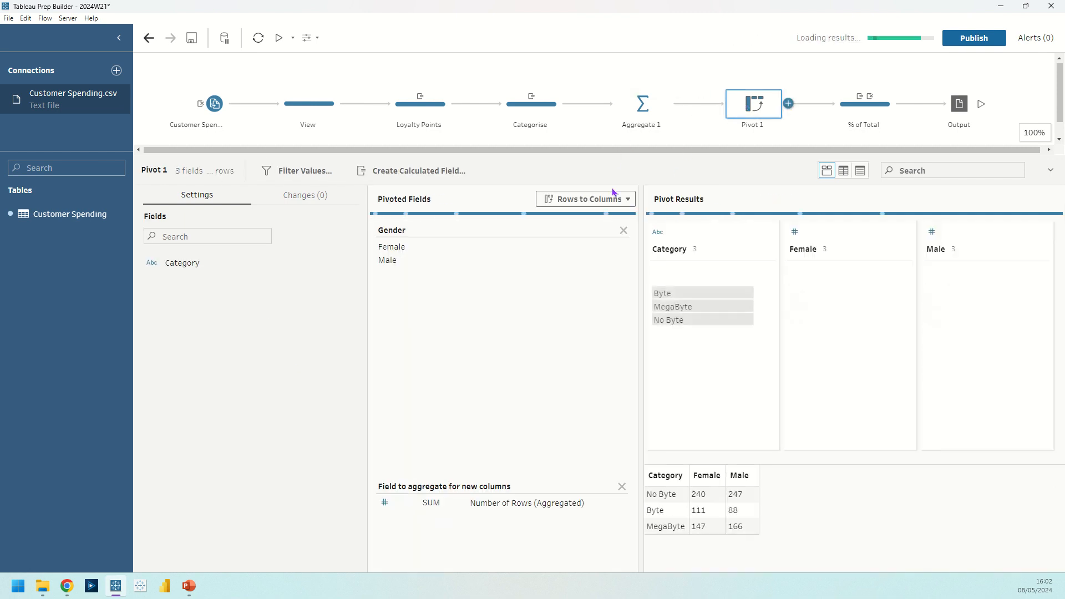
{"action": "left_click", "coordinate": [619, 199]}
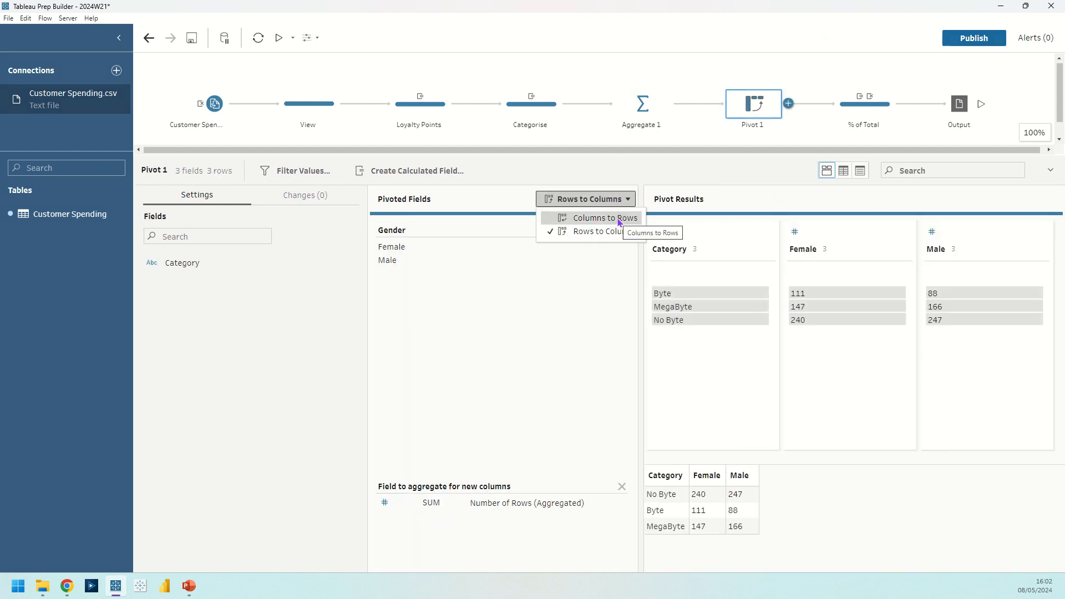
{"action": "left_click", "coordinate": [518, 216]}
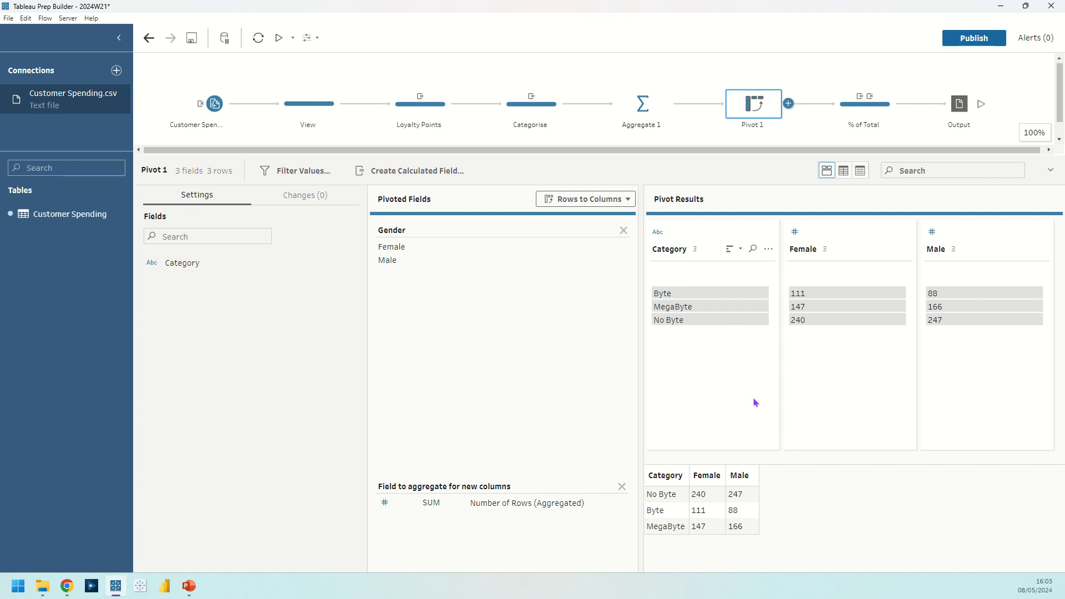
Open the % of Total step and examine the formula of its Total calculated field
{"action": "left_click", "coordinate": [853, 118]}
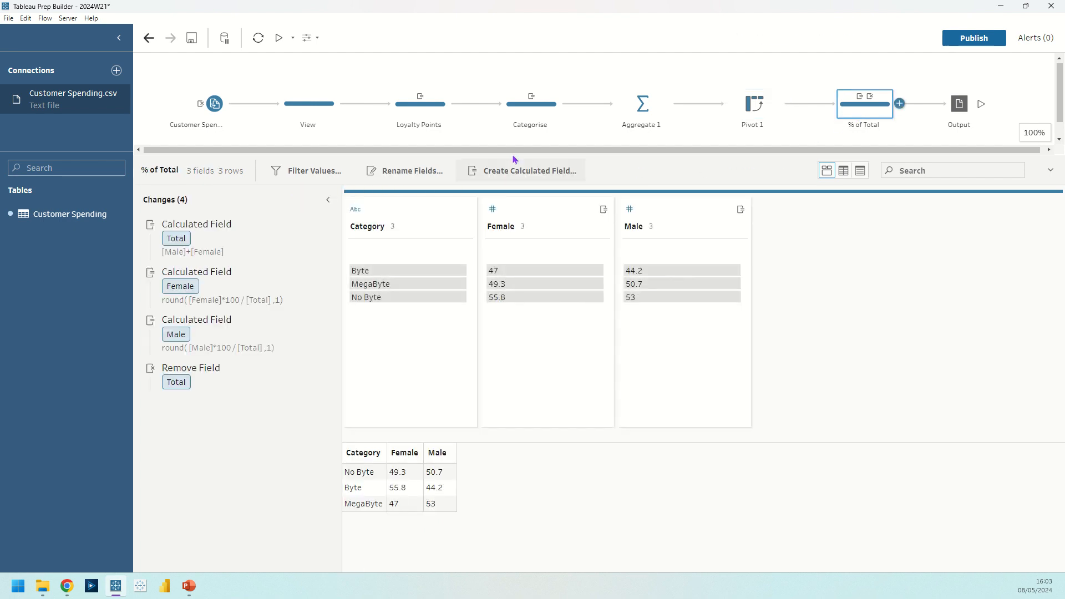
{"action": "left_click", "coordinate": [255, 224]}
{"action": "left_click", "coordinate": [312, 224]}
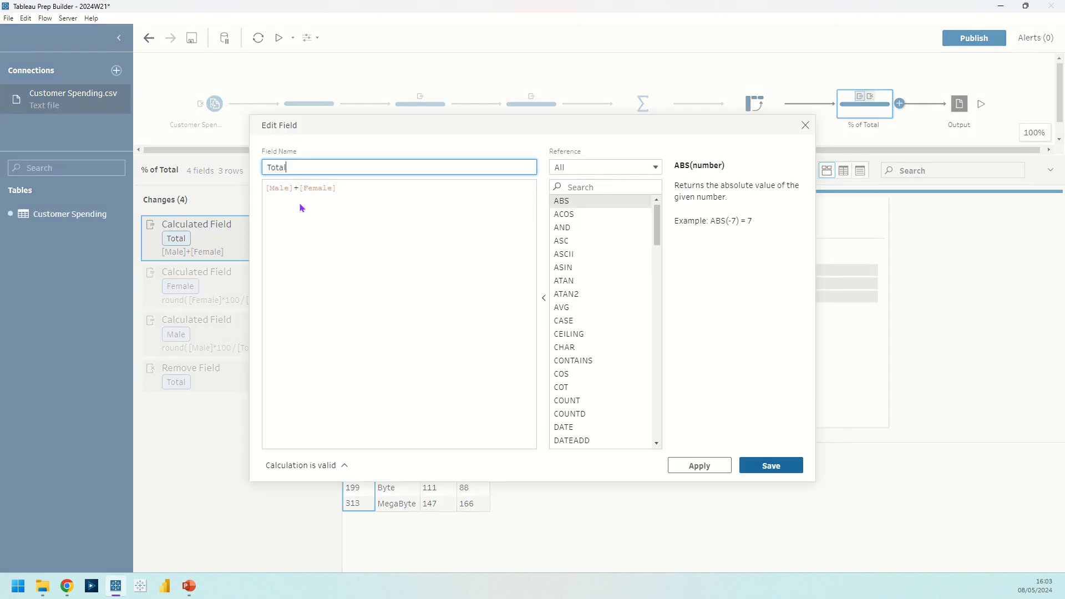
{"action": "left_click", "coordinate": [806, 125]}
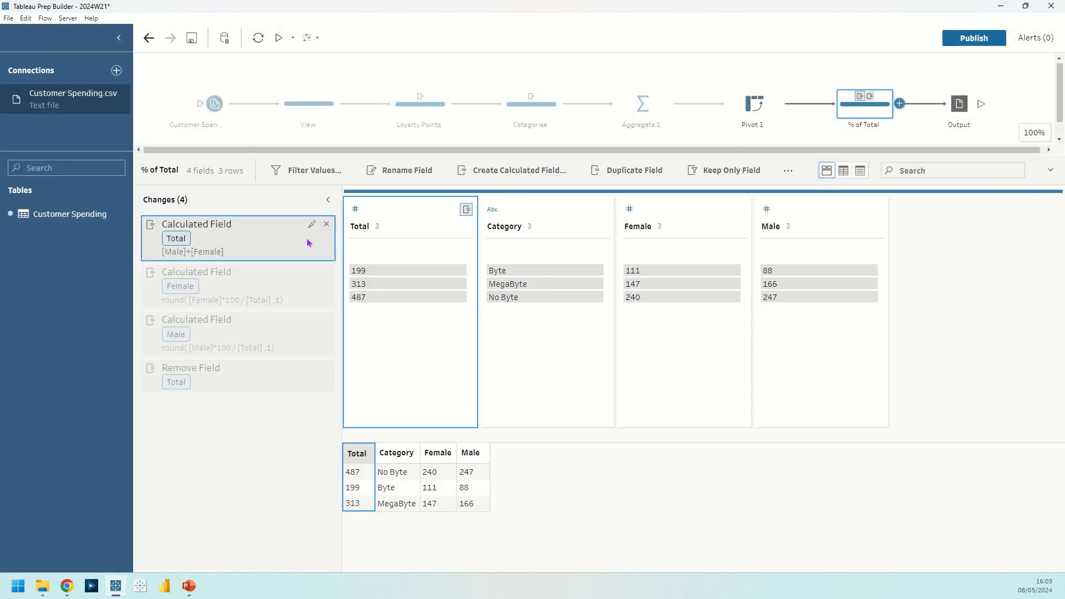
Review the Female and Male calculated fields that work out each gender's rounded percentage of the total
{"action": "left_click", "coordinate": [310, 279]}
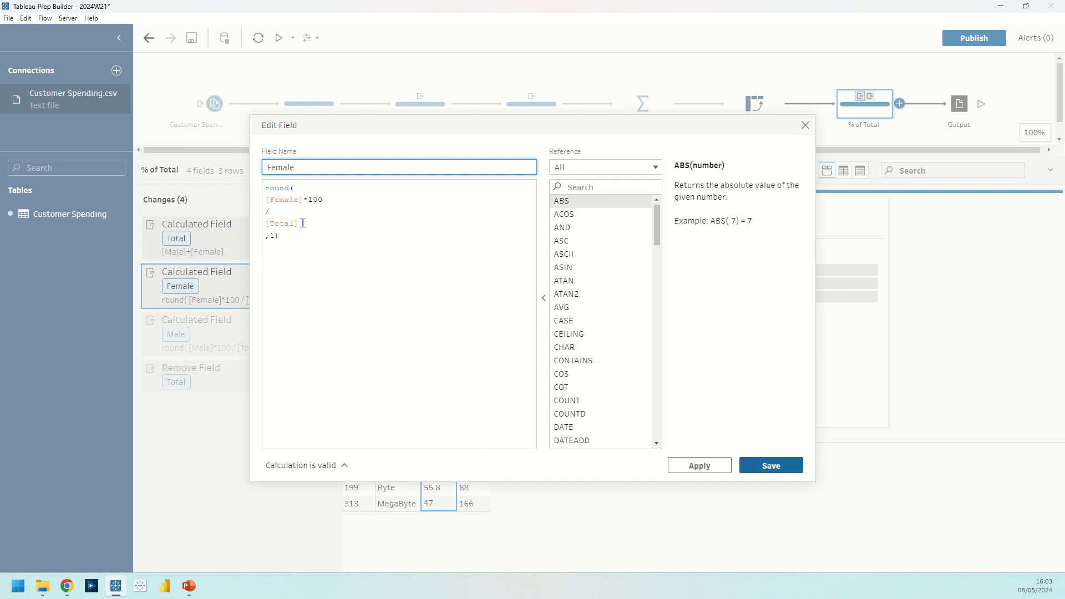
{"action": "left_click", "coordinate": [330, 201]}
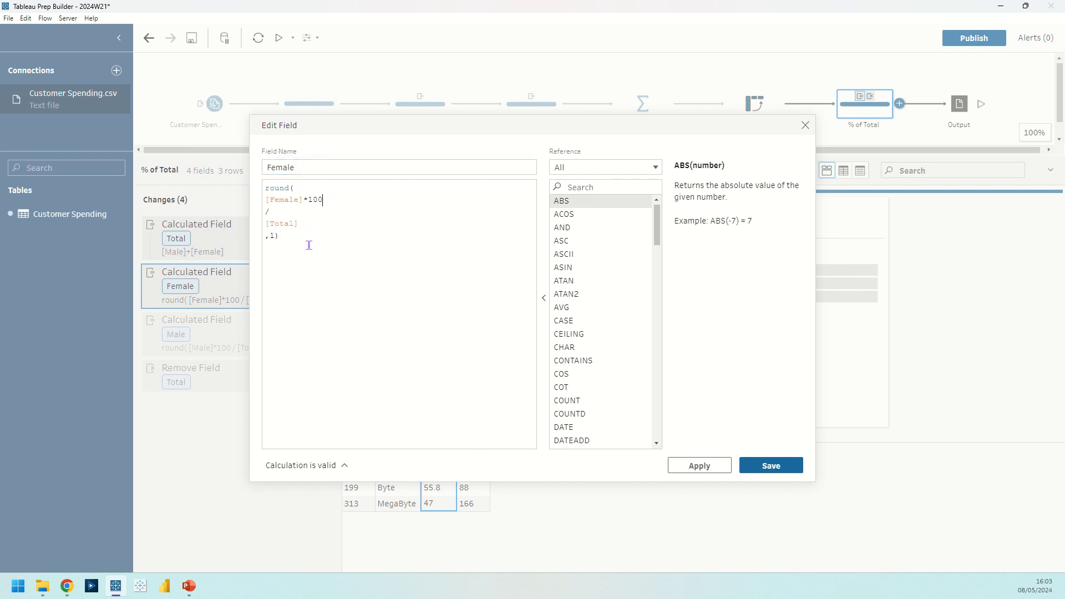
{"action": "left_click", "coordinate": [805, 125]}
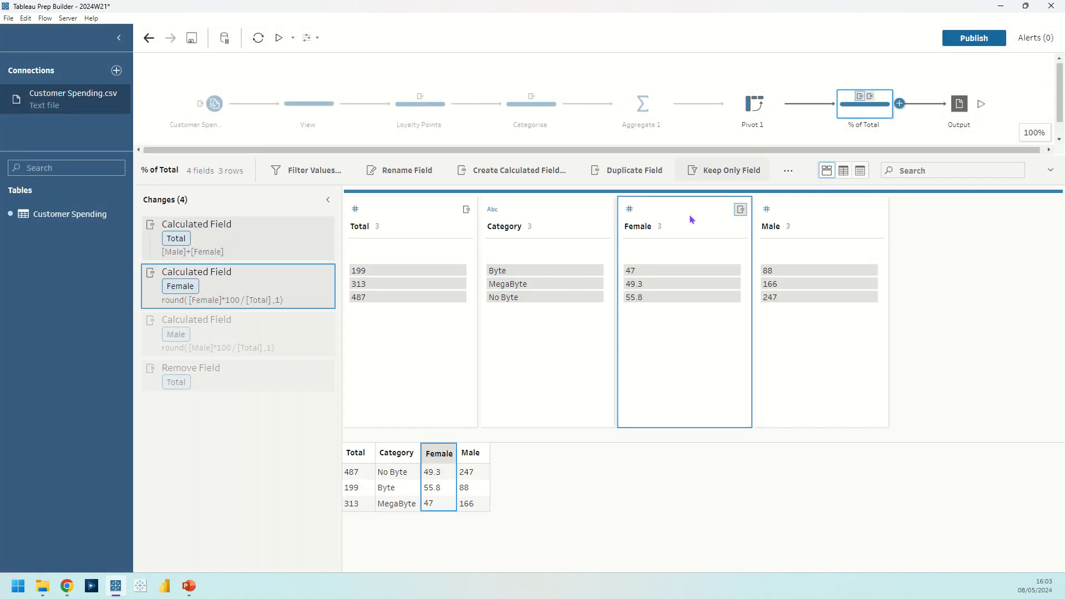
{"action": "mouse_move", "coordinate": [263, 330]}
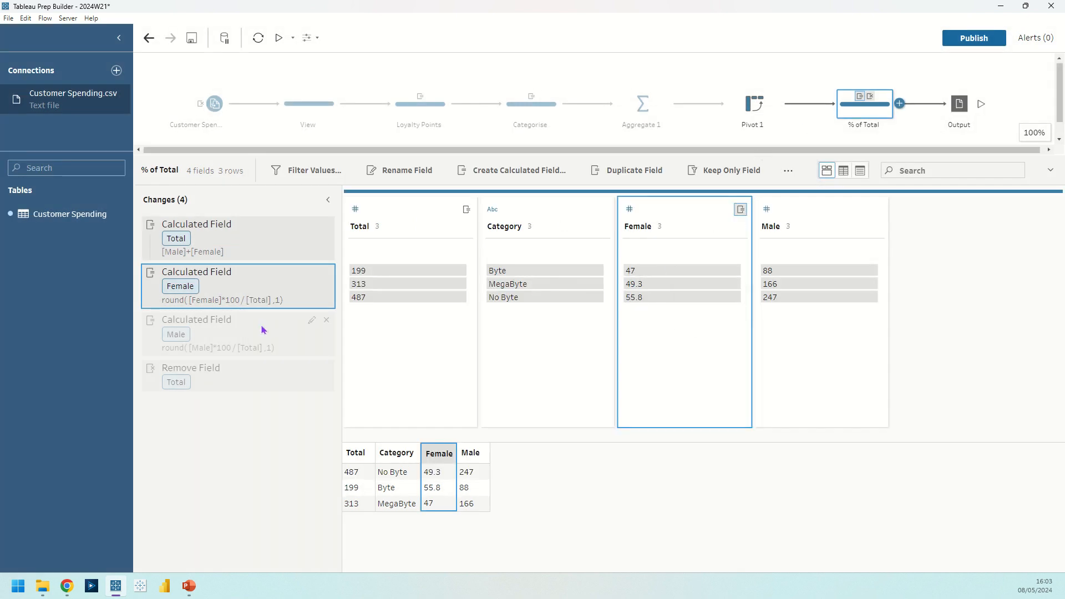
{"action": "left_click", "coordinate": [312, 321]}
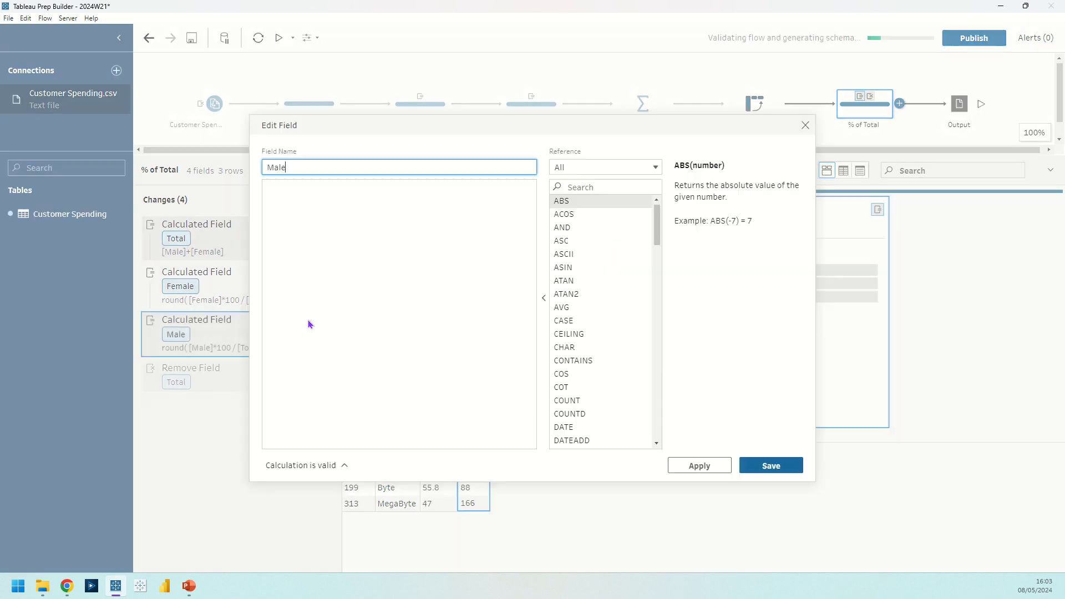
{"action": "left_click", "coordinate": [806, 126]}
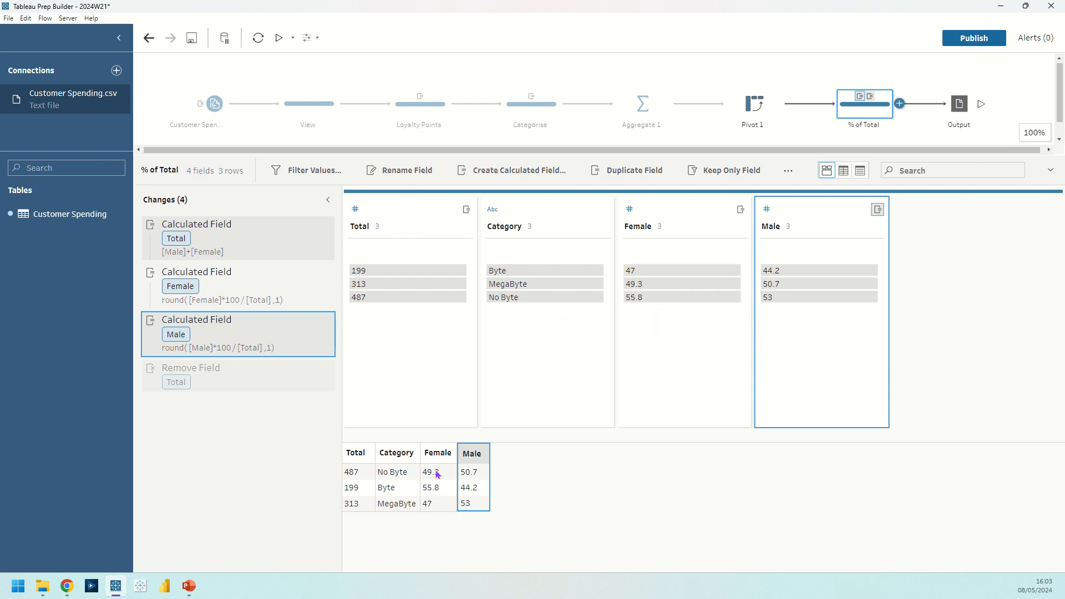
Compare the Female and Male percentages in the MegaByte row of the data grid
{"action": "left_click", "coordinate": [391, 506]}
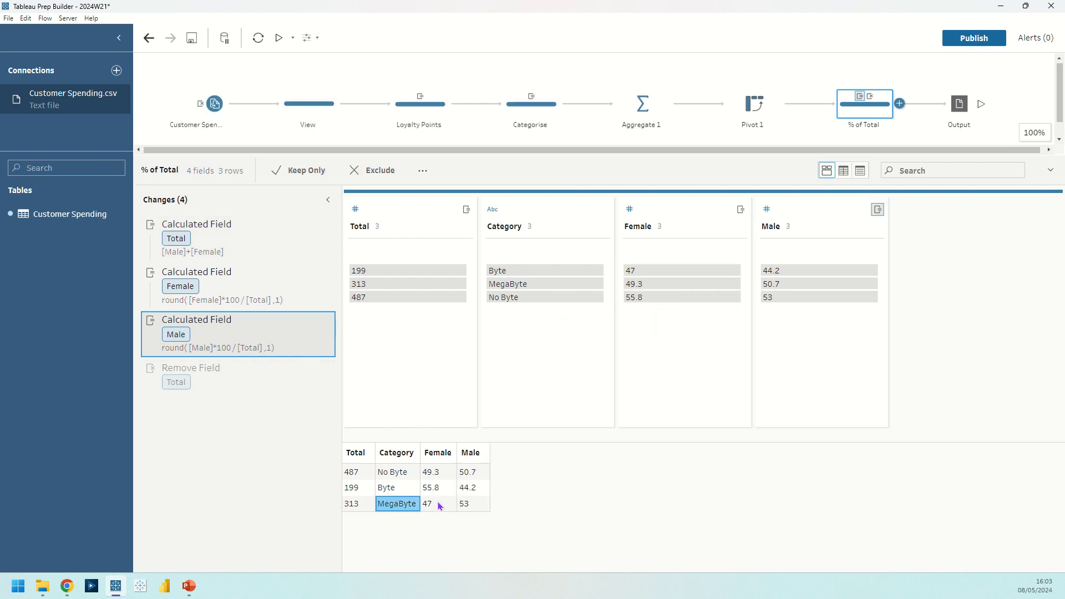
{"action": "left_click", "coordinate": [480, 510]}
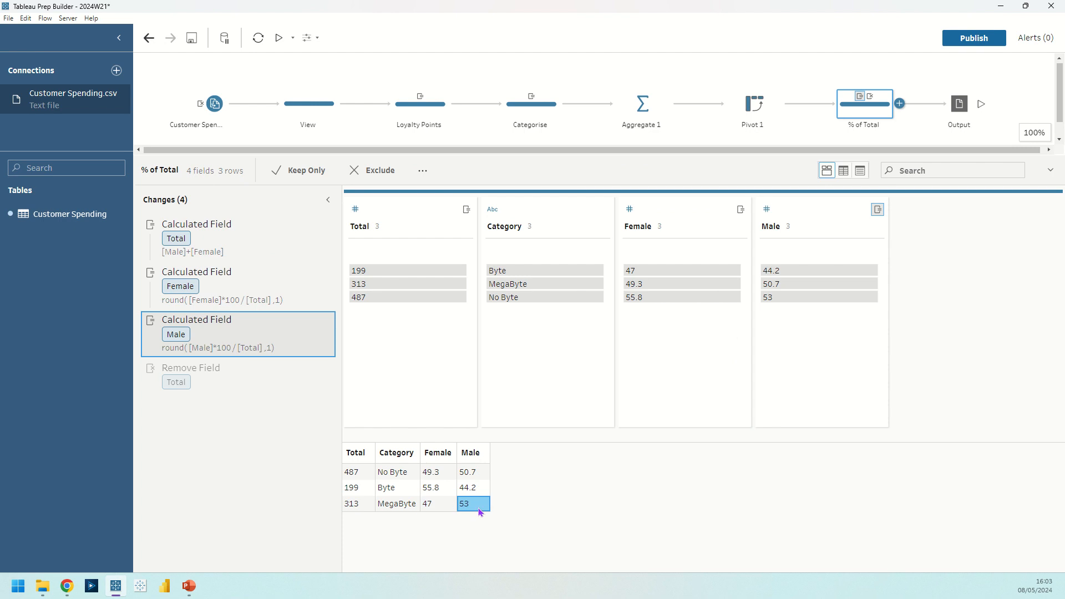
{"action": "left_click", "coordinate": [439, 507]}
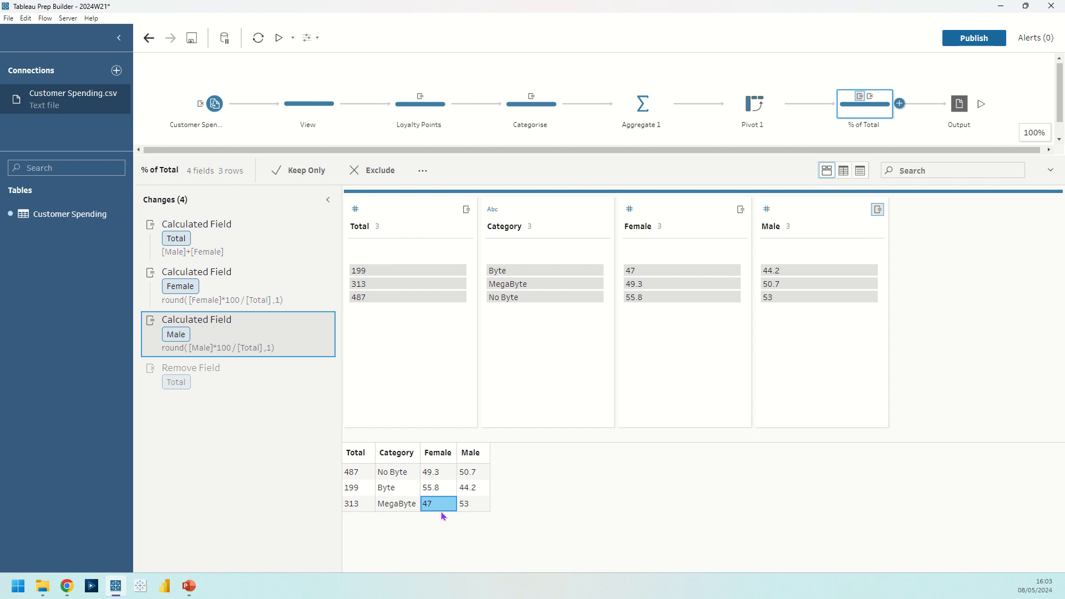
View the data after the Remove Field change for Total, and open the Output step to check the final table
{"action": "left_click", "coordinate": [225, 388]}
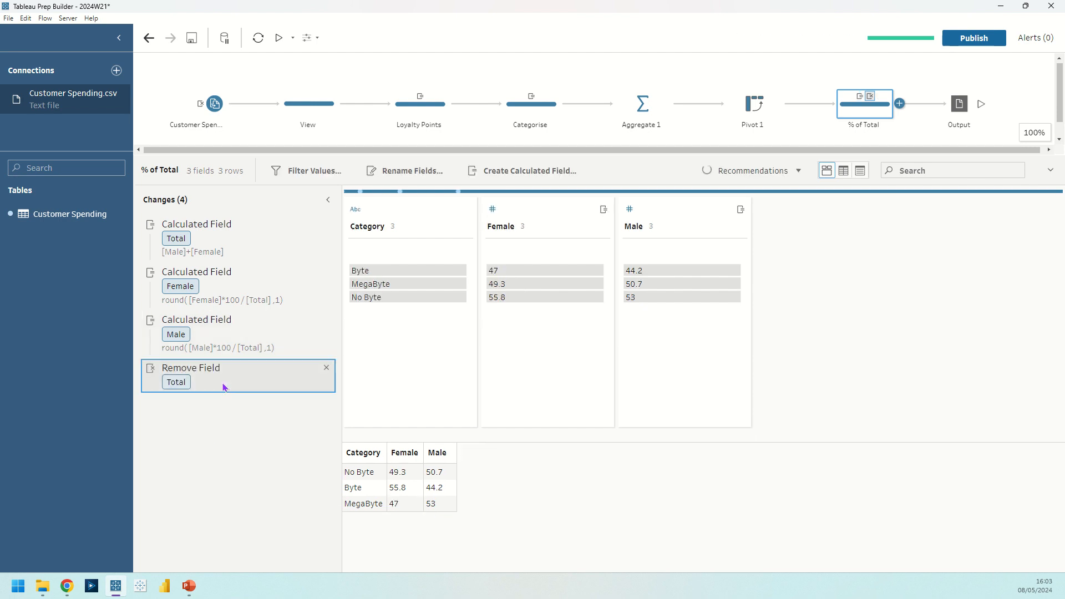
{"action": "left_click", "coordinate": [951, 115]}
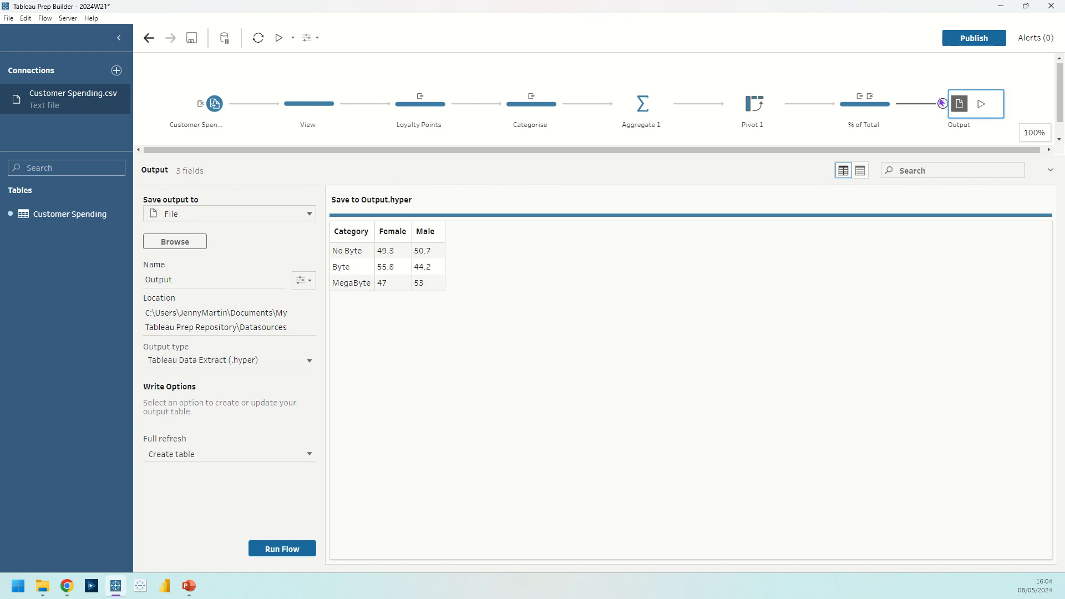